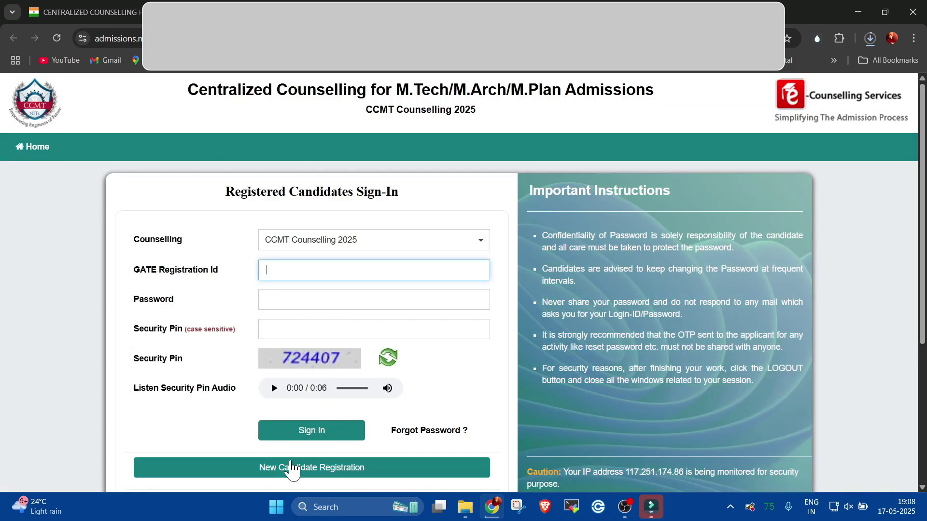
Step: Start a New Candidate Registration and choose 'I Agree' on the declaration
{"action": "left_click", "coordinate": [308, 474]}
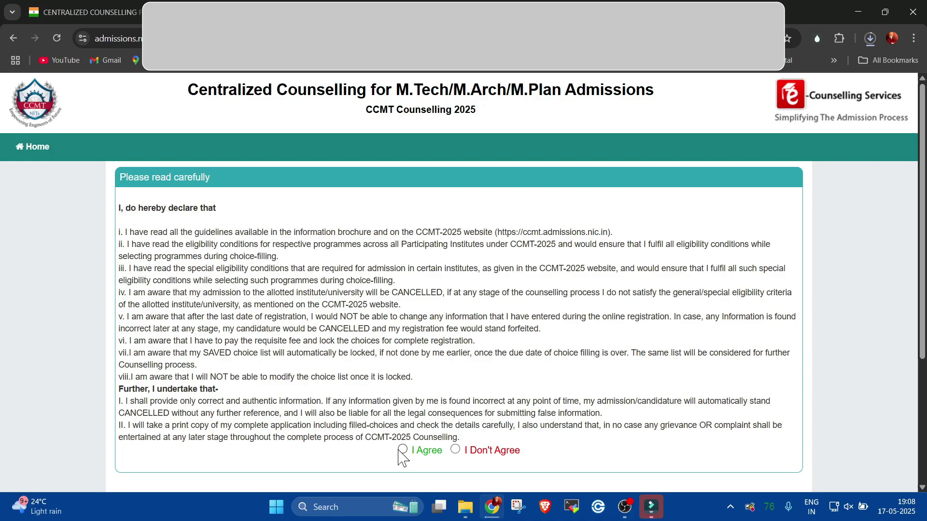
{"action": "left_click", "coordinate": [402, 450]}
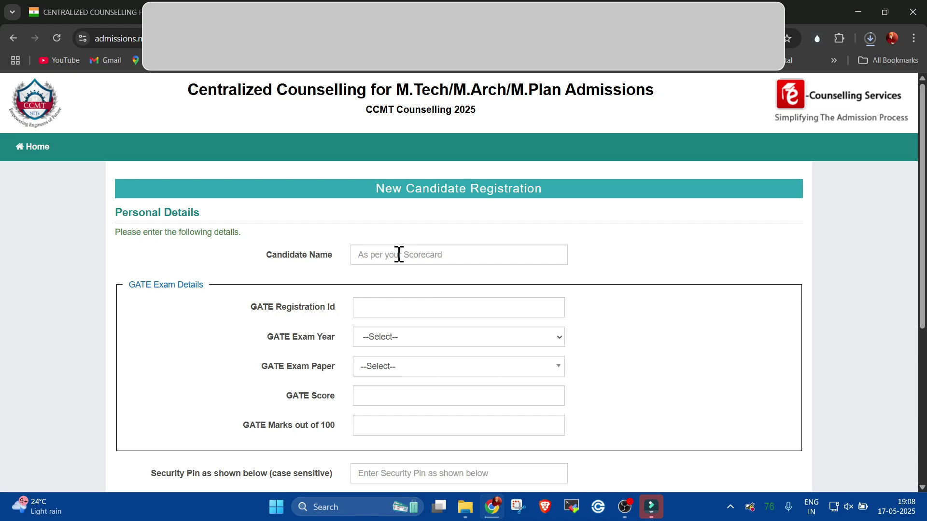
{"action": "key", "text": "alt+shift+b"}
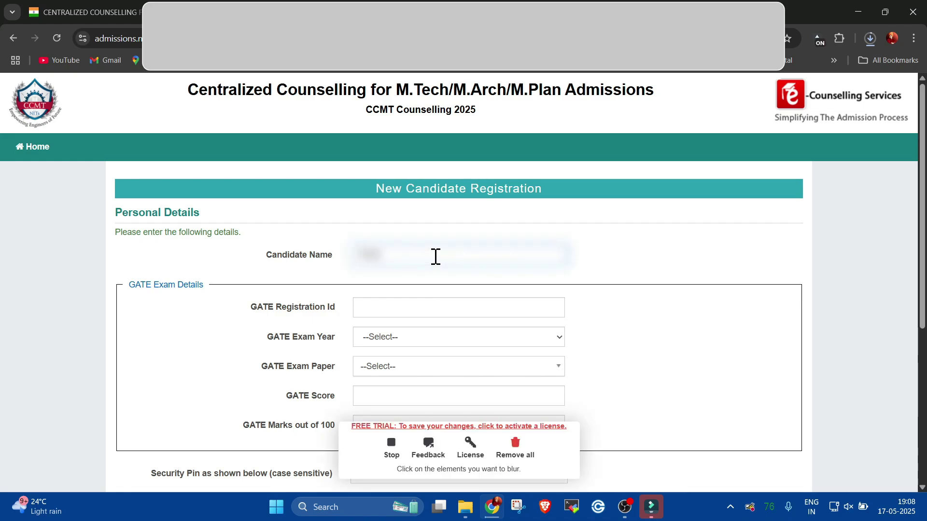
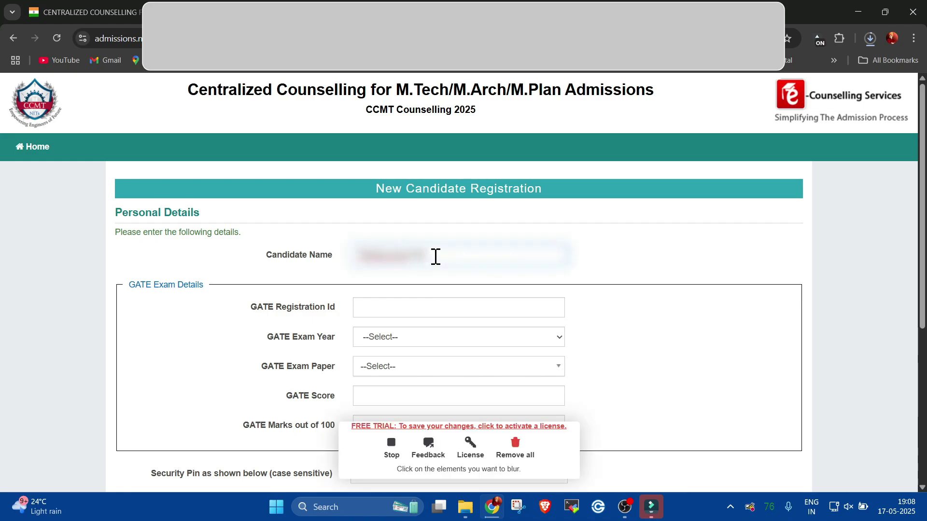
{"action": "left_click", "coordinate": [400, 309]}
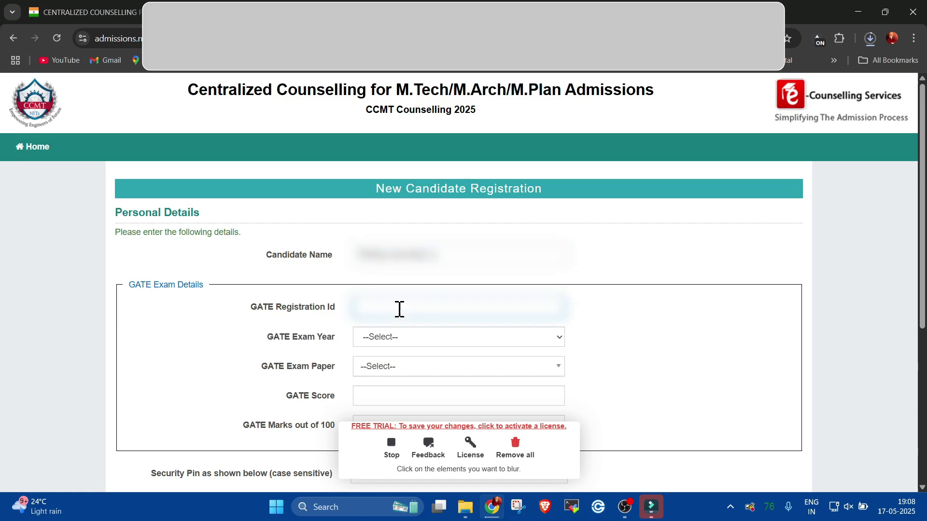
{"action": "key", "text": "ctrl+v"}
Step: Choose GATE year 2025 and paper Electronics and Communication Engineering, then fill score and marks
{"action": "left_click", "coordinate": [403, 342]}
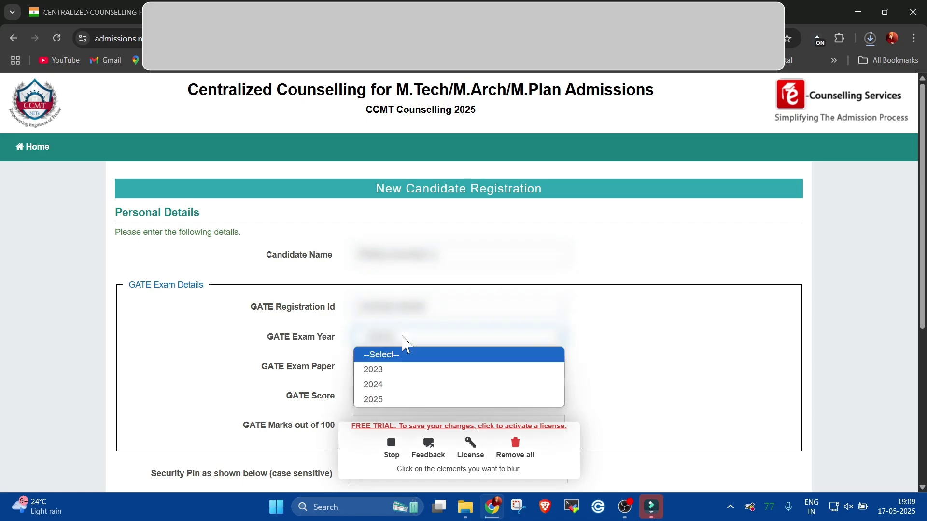
{"action": "left_click", "coordinate": [372, 400]}
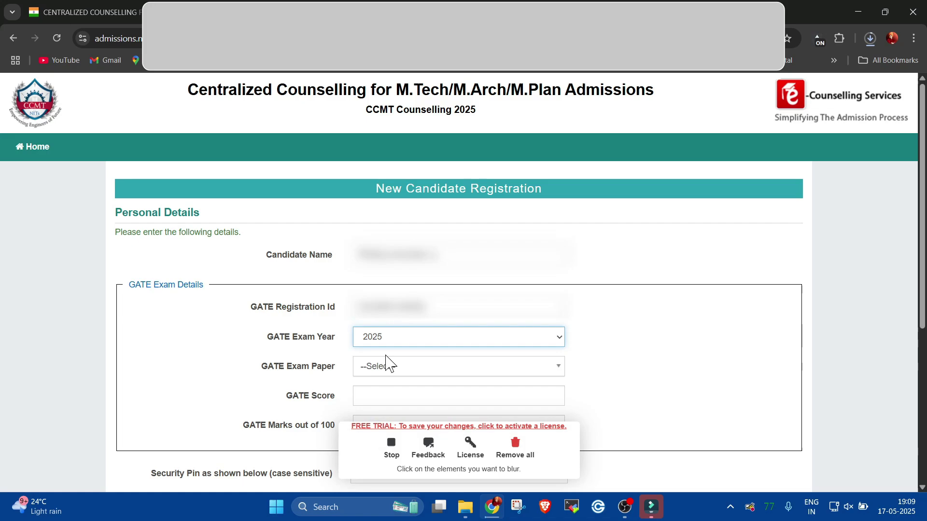
{"action": "left_click", "coordinate": [377, 374]}
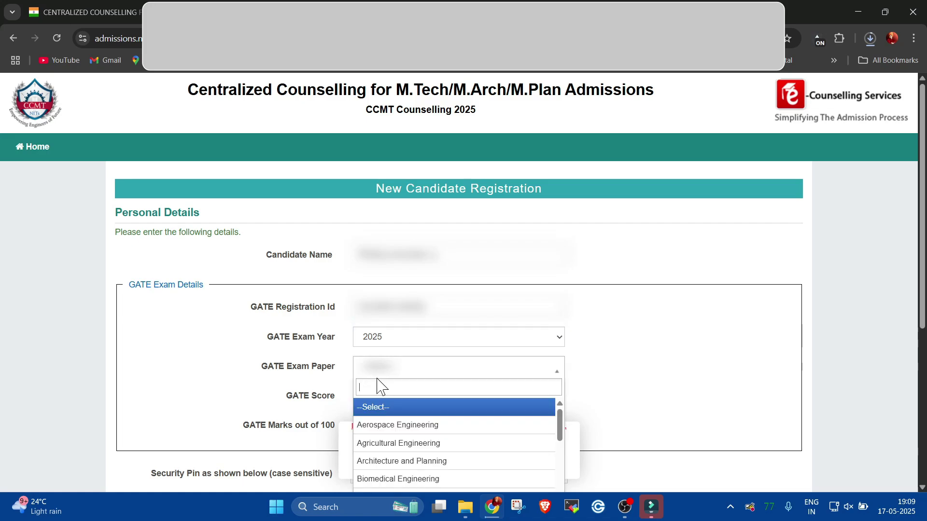
{"action": "type", "text": "ELE"}
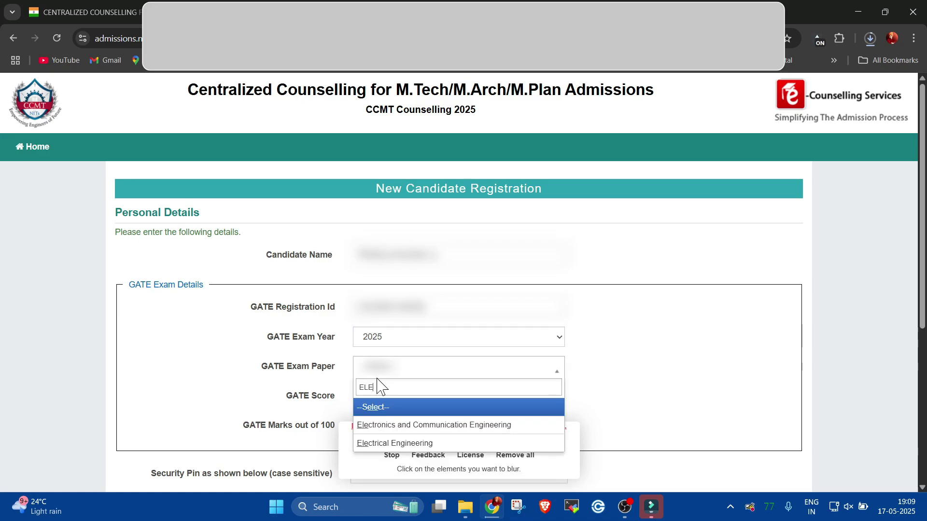
{"action": "left_click", "coordinate": [397, 430]}
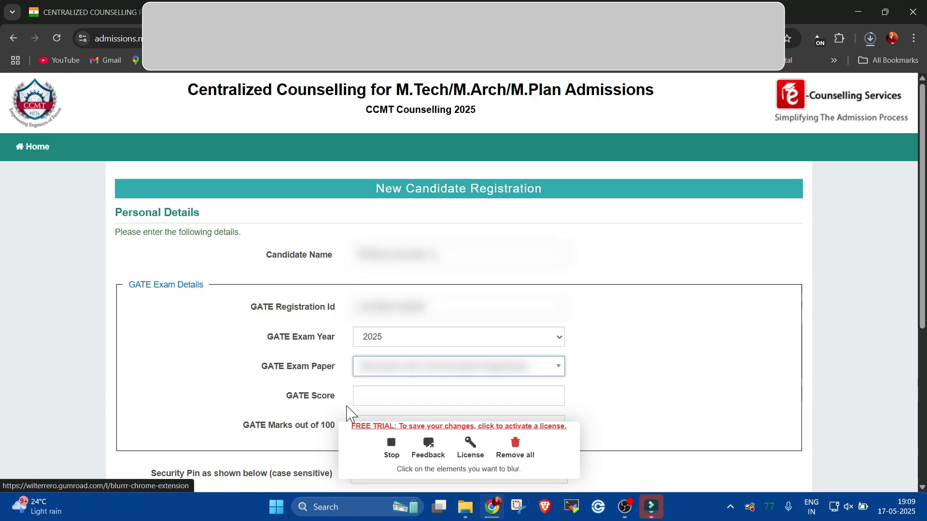
{"action": "left_click", "coordinate": [372, 401]}
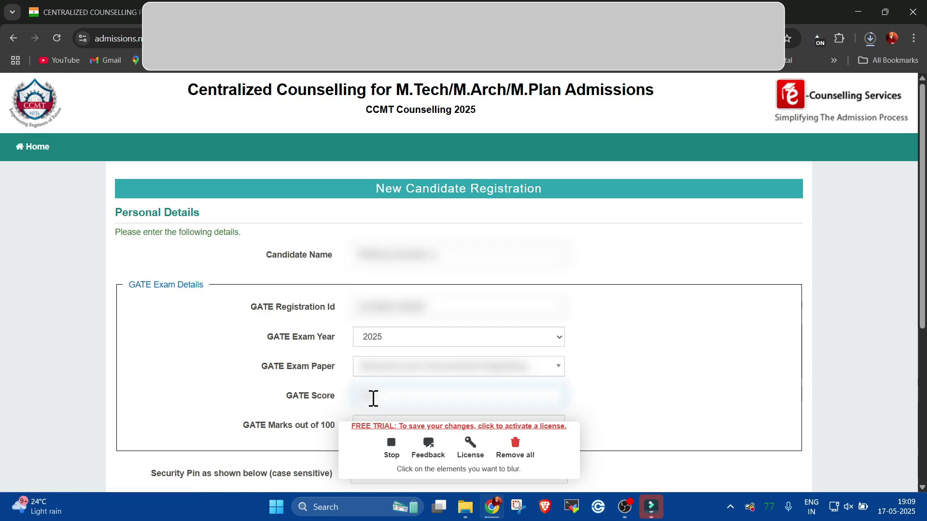
{"action": "scroll", "coordinate": [584, 386], "scroll_direction": "down", "scroll_amount": 1}
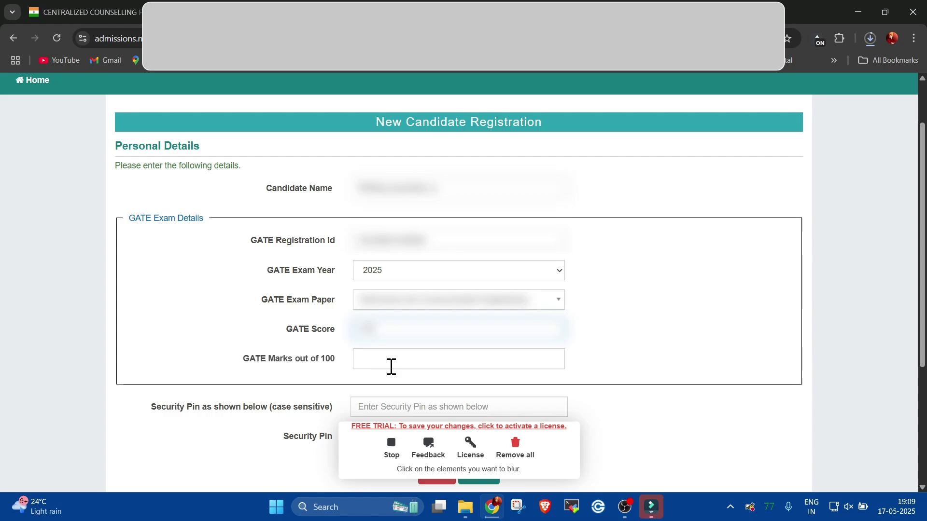
{"action": "left_click", "coordinate": [391, 366]}
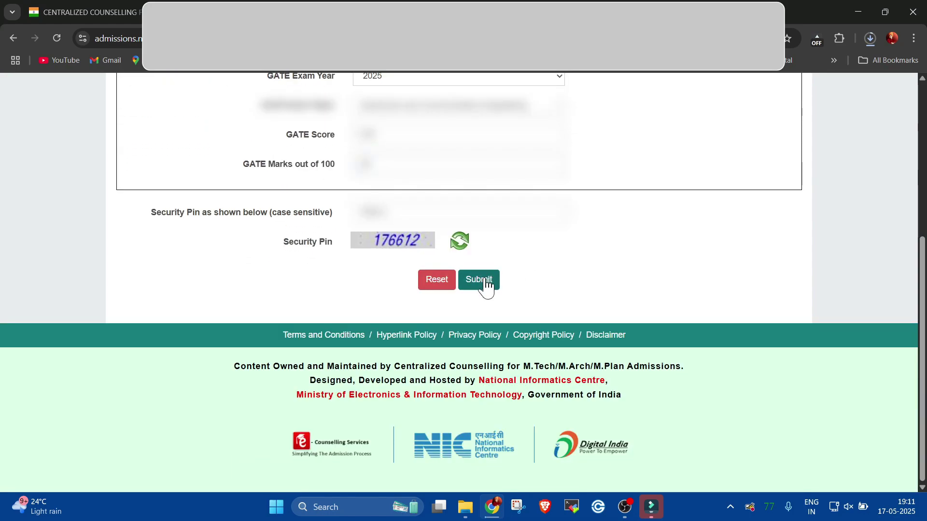
Step: Submit the GATE details, then enter the mobile number and the email address
{"action": "left_click", "coordinate": [488, 285]}
{"action": "scroll", "coordinate": [292, 338], "scroll_direction": "down", "scroll_amount": 1}
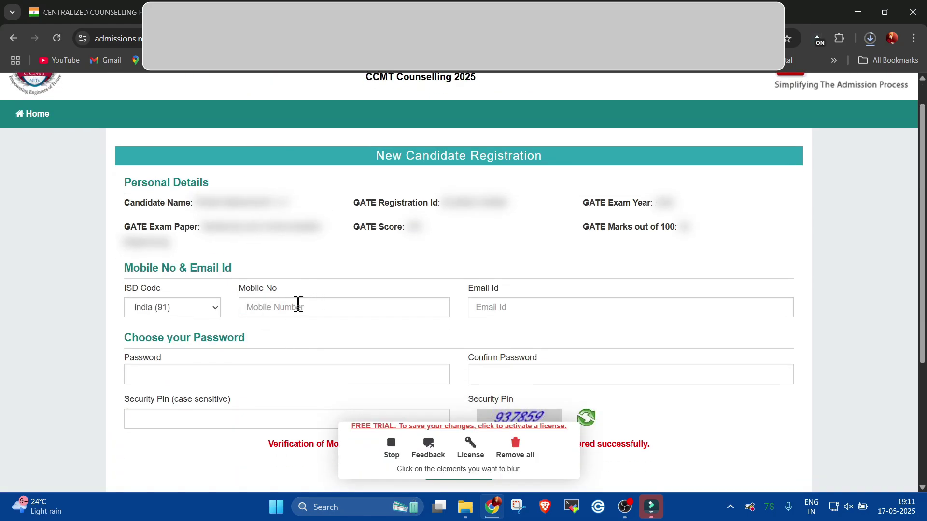
{"action": "left_click", "coordinate": [277, 305]}
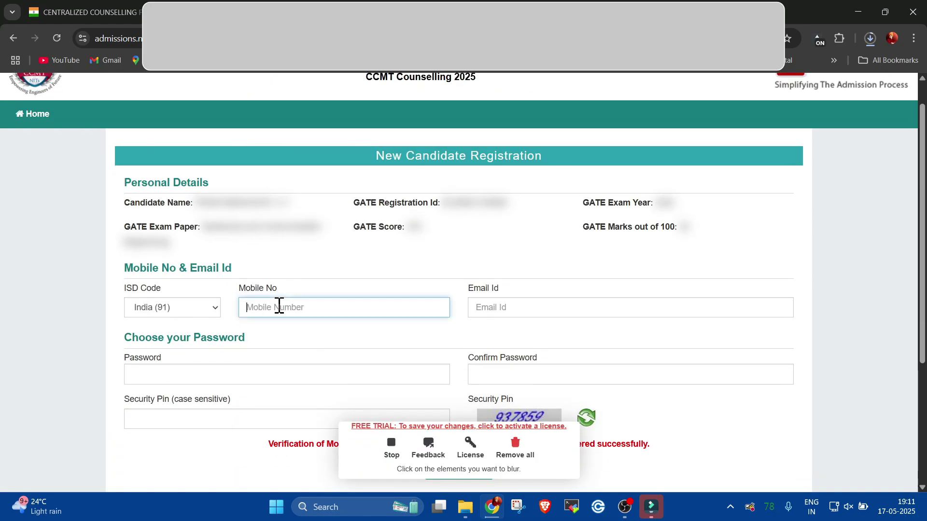
{"action": "key", "text": "BackSpace"}
{"action": "key", "text": "BackSpace"}
{"action": "key", "text": "BackSpace"}
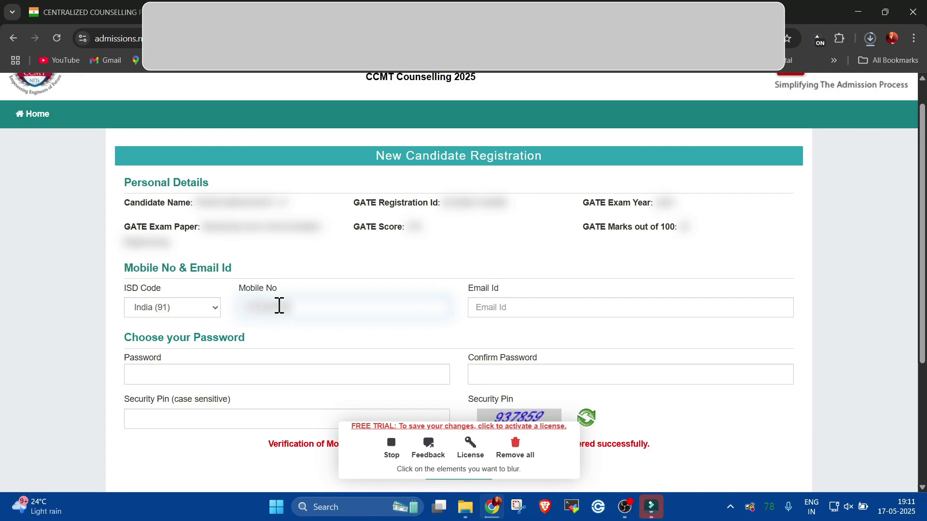
{"action": "left_click", "coordinate": [523, 306]}
{"action": "key", "text": "ctrl+v"}
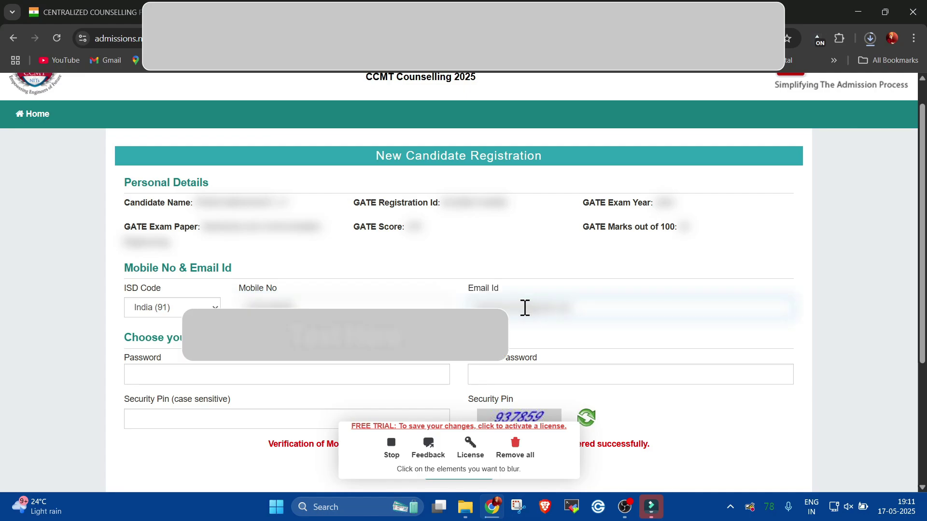
Step: Set the account password and submit the contact details, confirming with Yes
{"action": "left_click", "coordinate": [233, 377]}
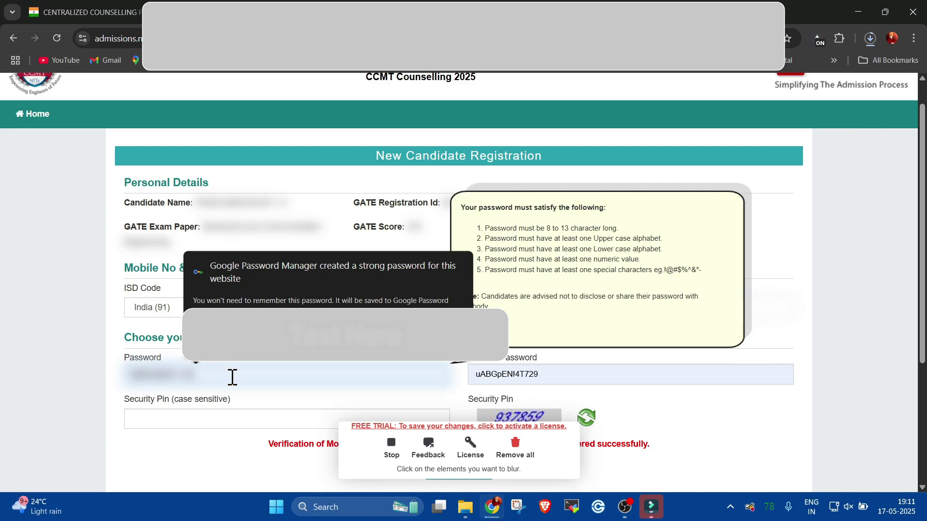
{"action": "left_click", "coordinate": [317, 339]}
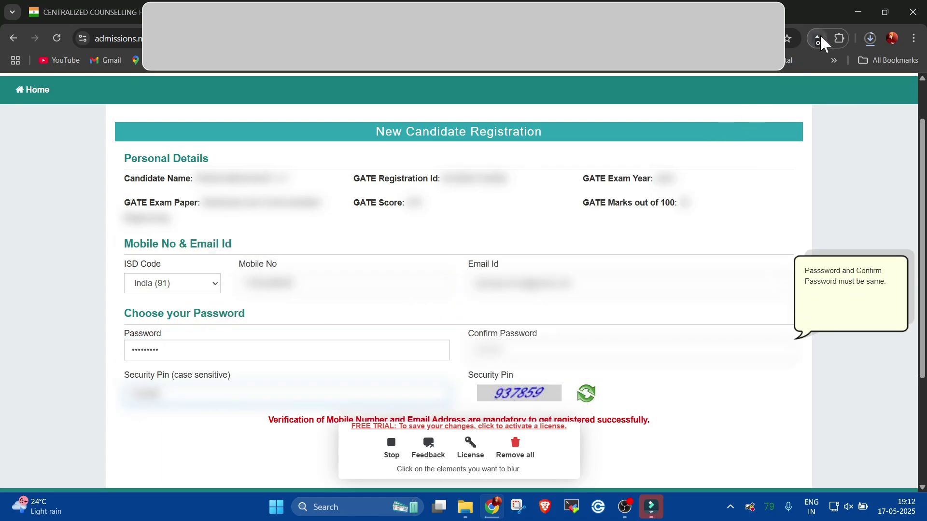
{"action": "scroll", "coordinate": [600, 299], "scroll_direction": "down", "scroll_amount": 3}
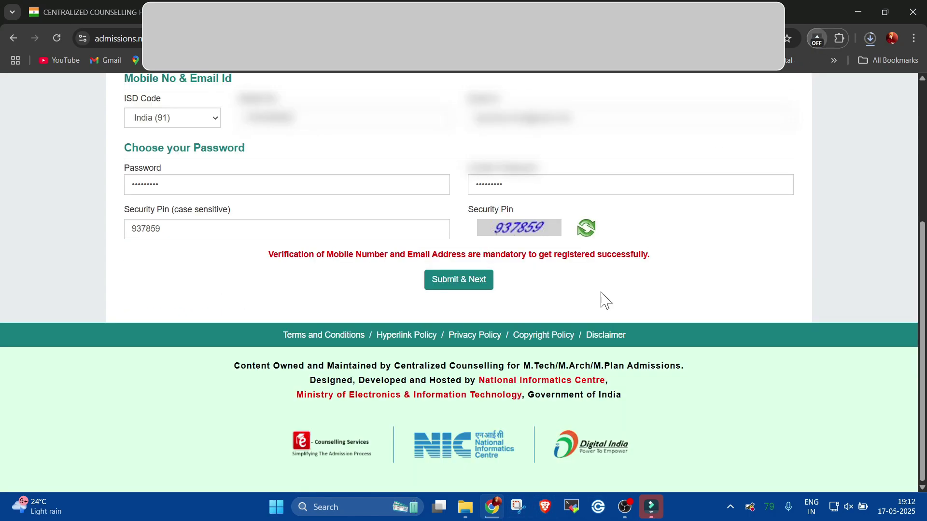
{"action": "left_click", "coordinate": [451, 282]}
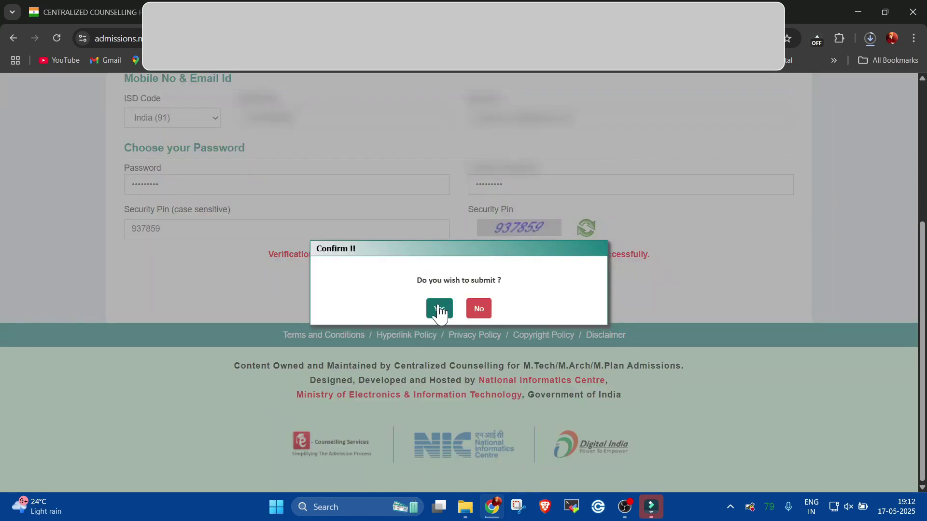
{"action": "left_click", "coordinate": [440, 309]}
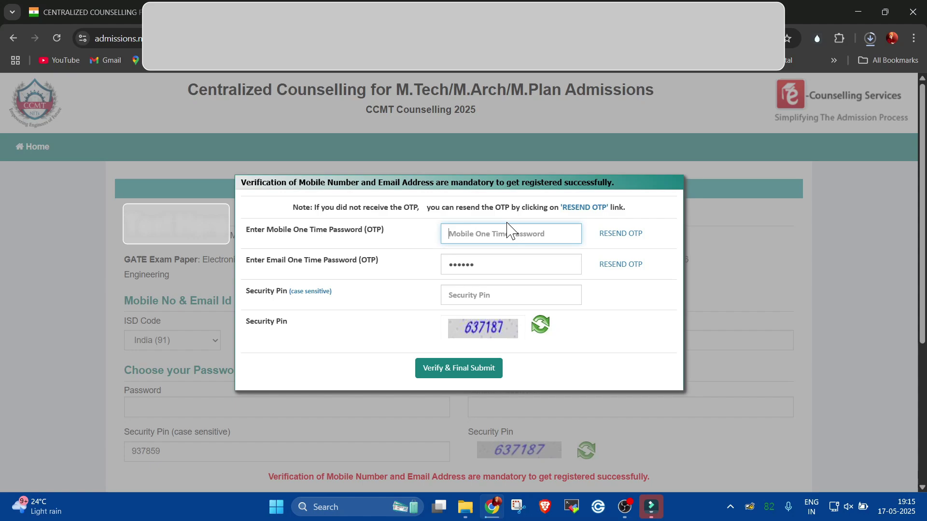
Step: Enter the mobile OTP and the displayed security pin in the verification popup
{"action": "left_click", "coordinate": [493, 298]}
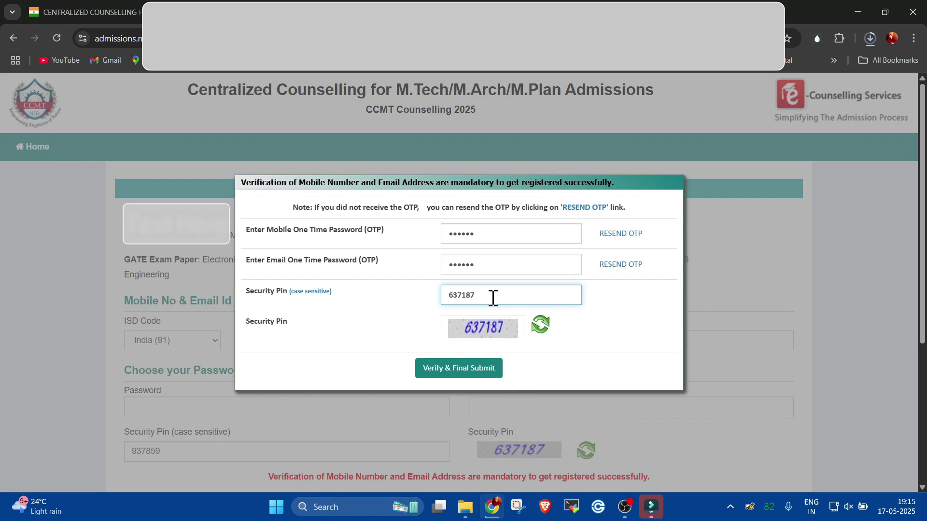
Step: Complete OTP verification, then save the Application Form with General-EWS category and confirm
{"action": "left_click", "coordinate": [483, 375]}
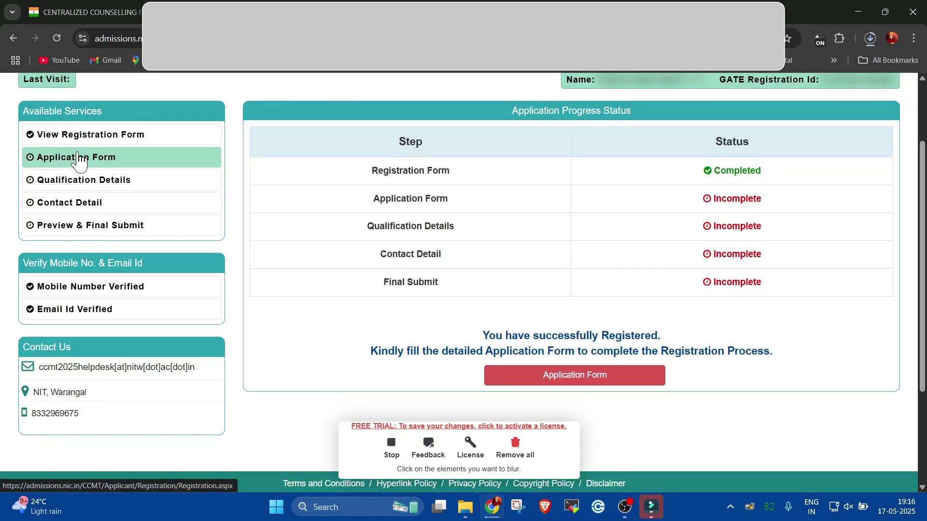
{"action": "left_click", "coordinate": [78, 160]}
{"action": "scroll", "coordinate": [893, 258], "scroll_direction": "down", "scroll_amount": 1}
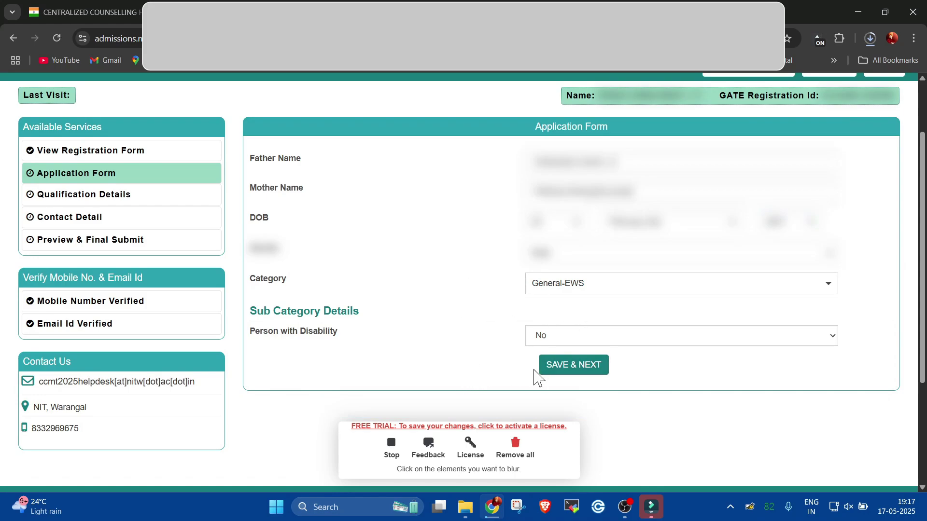
{"action": "left_click", "coordinate": [816, 42]}
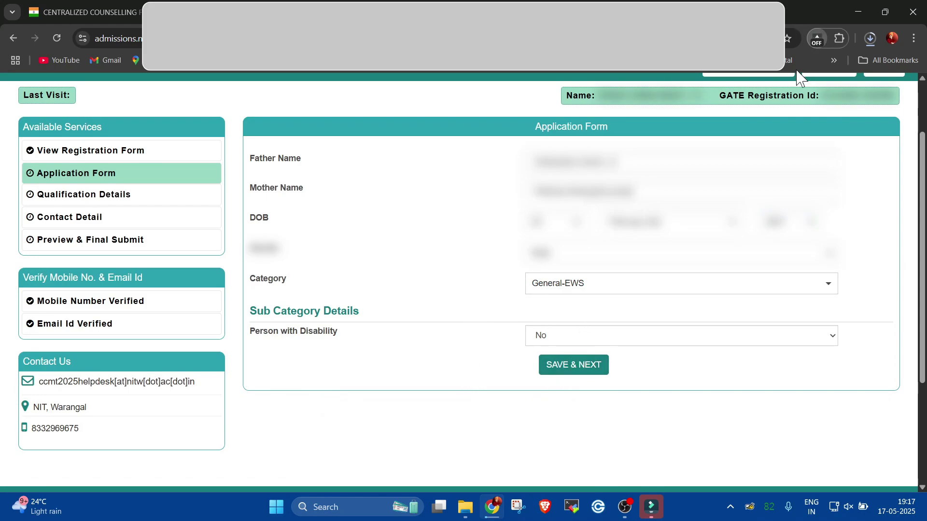
{"action": "left_click", "coordinate": [816, 42]}
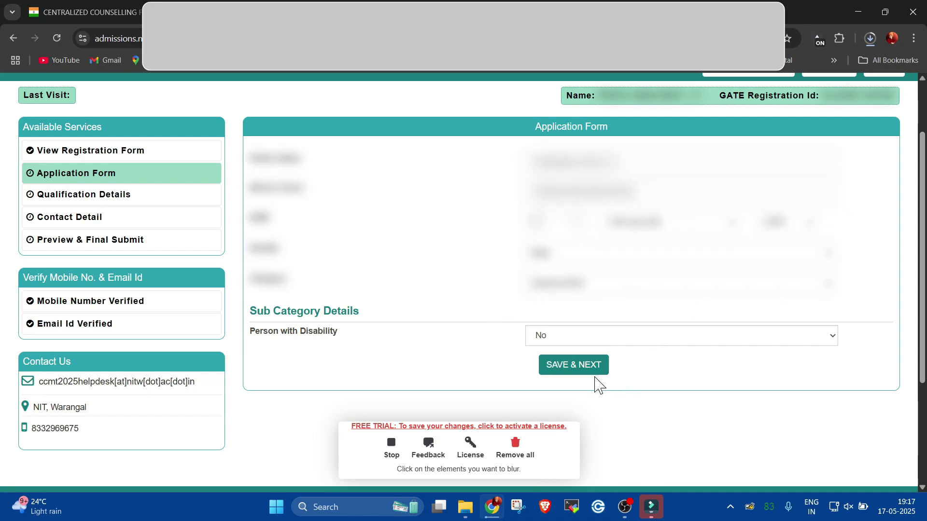
{"action": "left_click", "coordinate": [817, 42]}
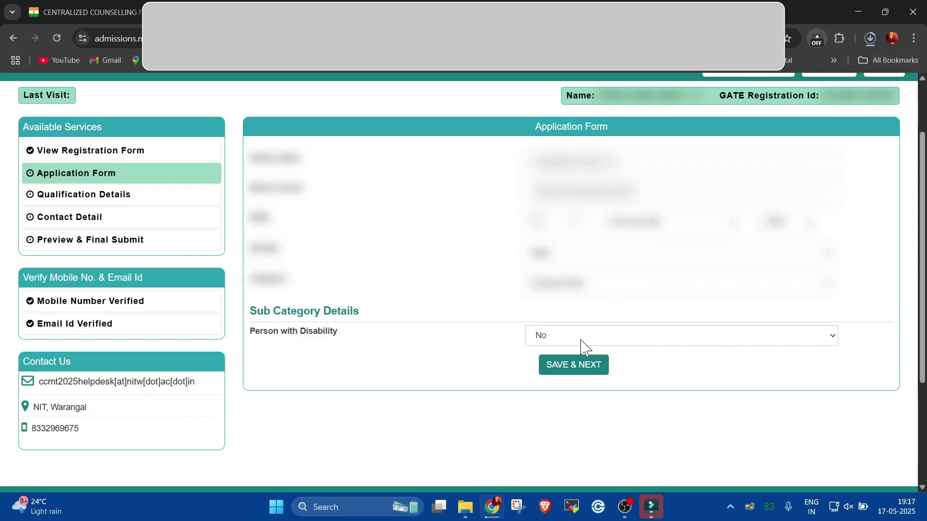
{"action": "left_click", "coordinate": [567, 372]}
{"action": "left_click", "coordinate": [436, 323]}
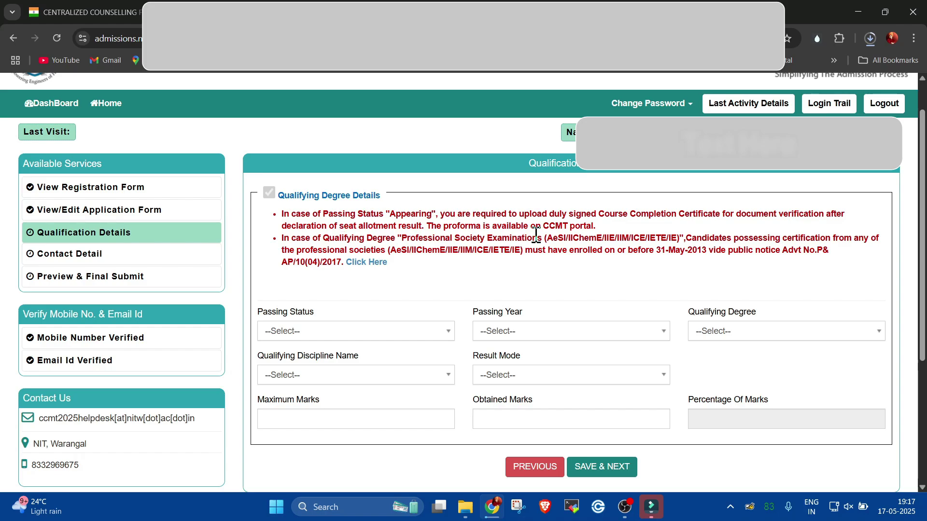
Step: Mark the qualifying degree Passed in 2023 as B.E./B.Tech
{"action": "left_click", "coordinate": [298, 337]}
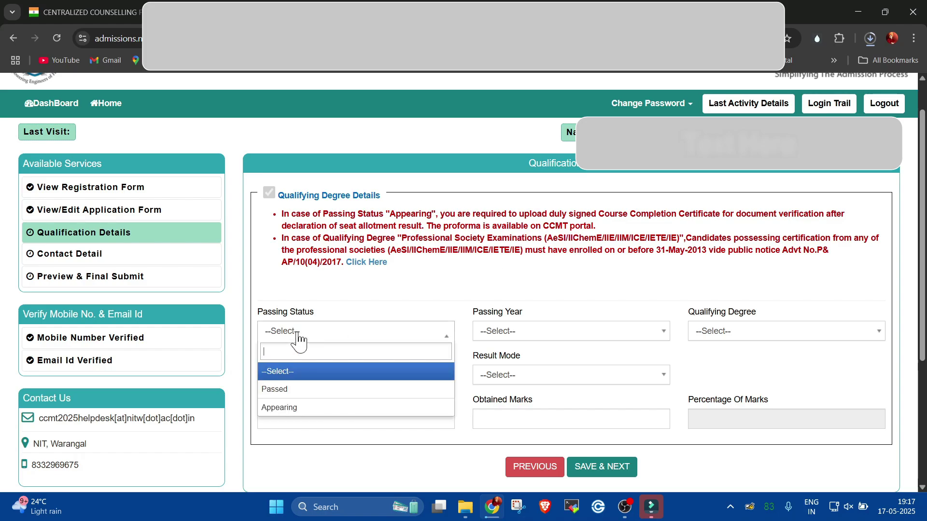
{"action": "left_click", "coordinate": [285, 389]}
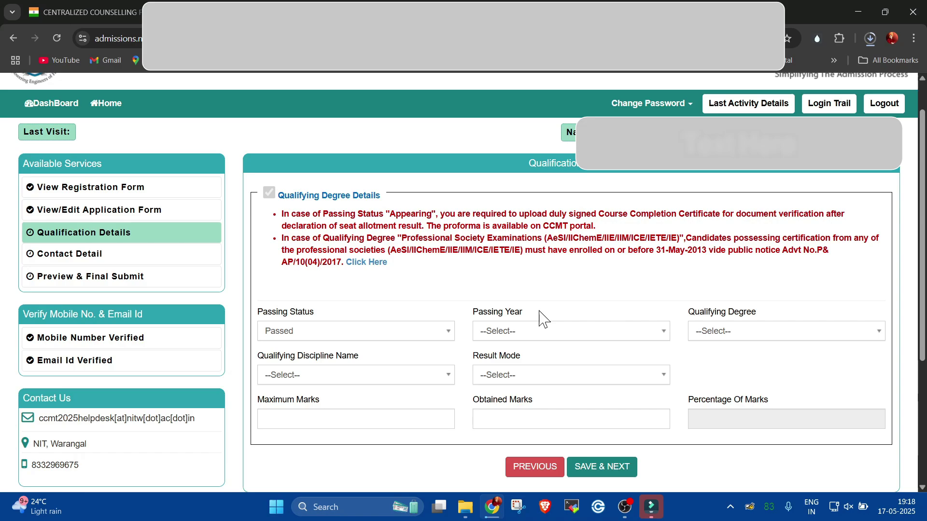
{"action": "left_click", "coordinate": [519, 339]}
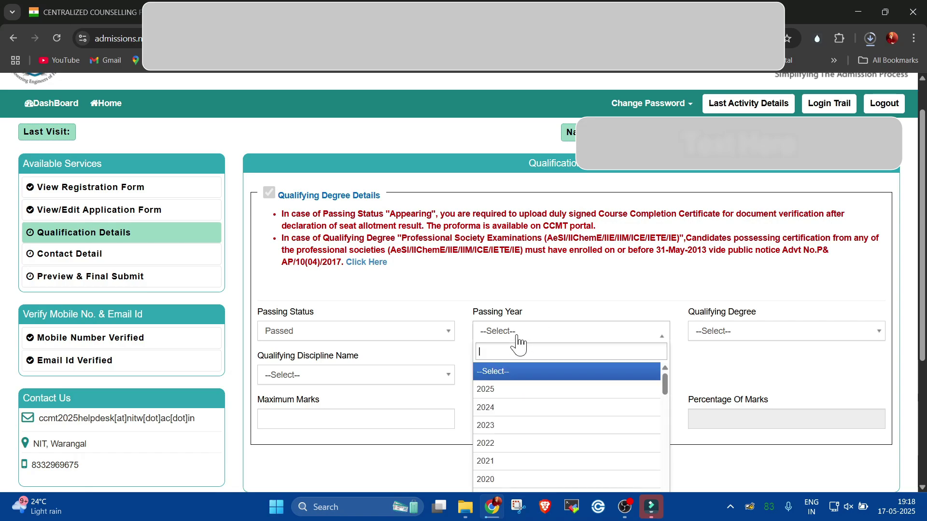
{"action": "left_click", "coordinate": [490, 427]}
{"action": "left_click", "coordinate": [710, 338]}
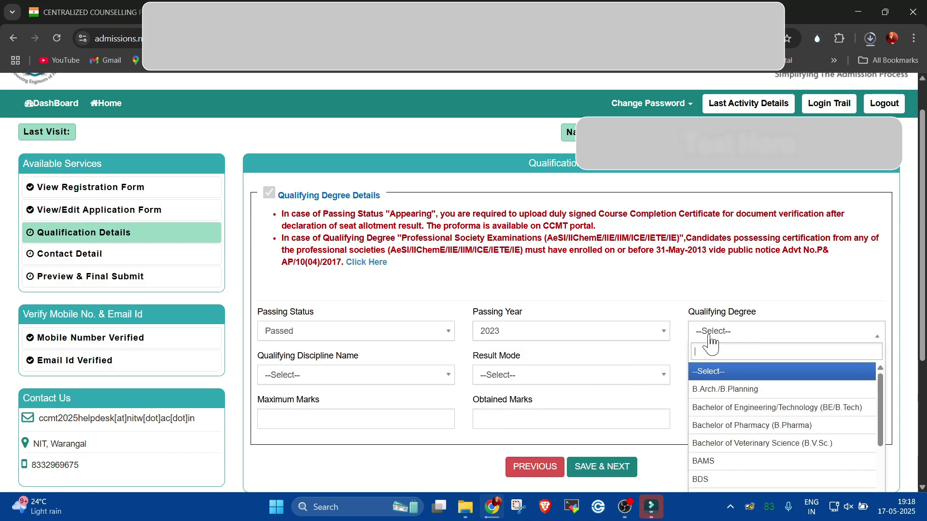
{"action": "left_click", "coordinate": [777, 408]}
Step: Set discipline Electronics and Communication Engineering with CGPA result mode, and save the qualification
{"action": "scroll", "coordinate": [349, 319], "scroll_direction": "down", "scroll_amount": 2}
{"action": "left_click", "coordinate": [349, 316]}
{"action": "type", "text": "elec"}
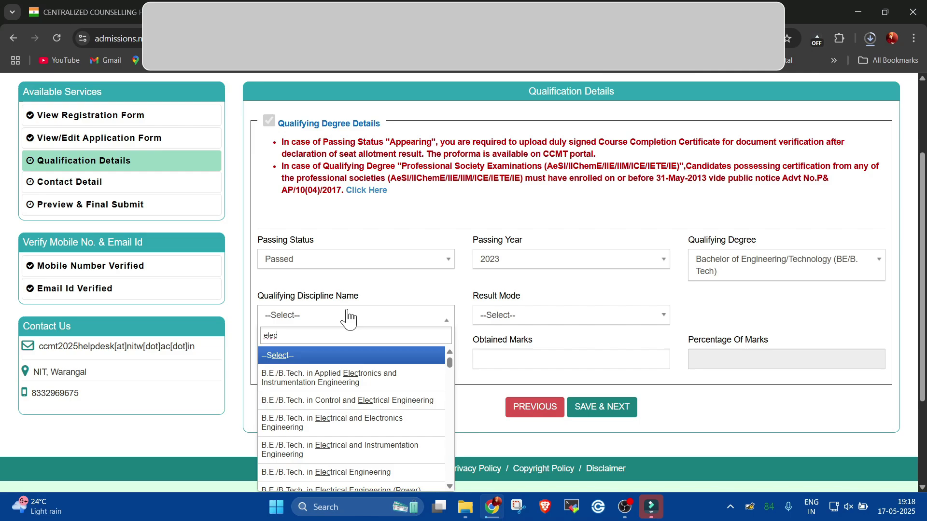
{"action": "type", "text": "tron"}
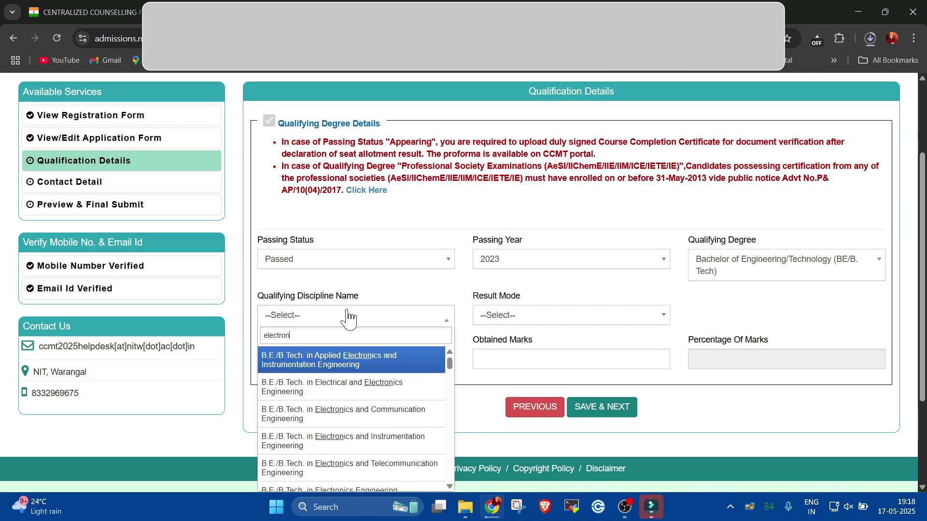
{"action": "left_click", "coordinate": [325, 415]}
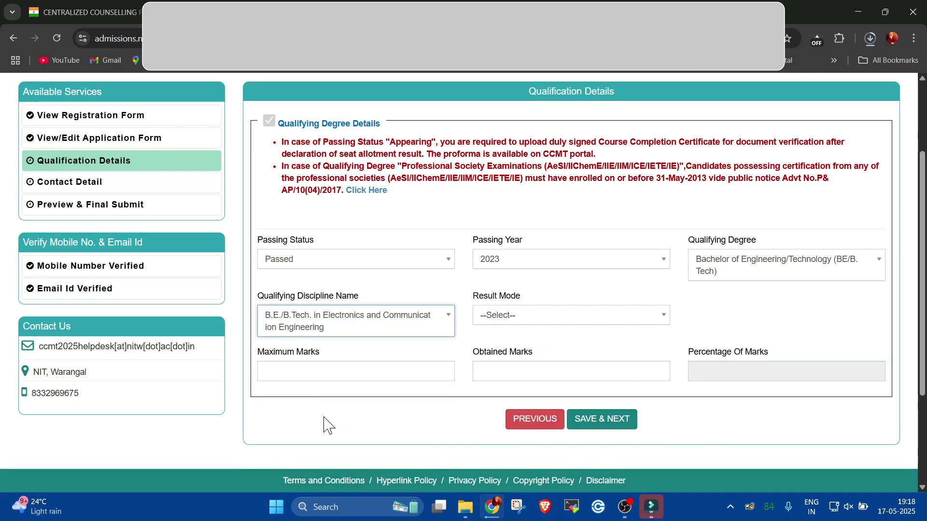
{"action": "left_click", "coordinate": [519, 323]}
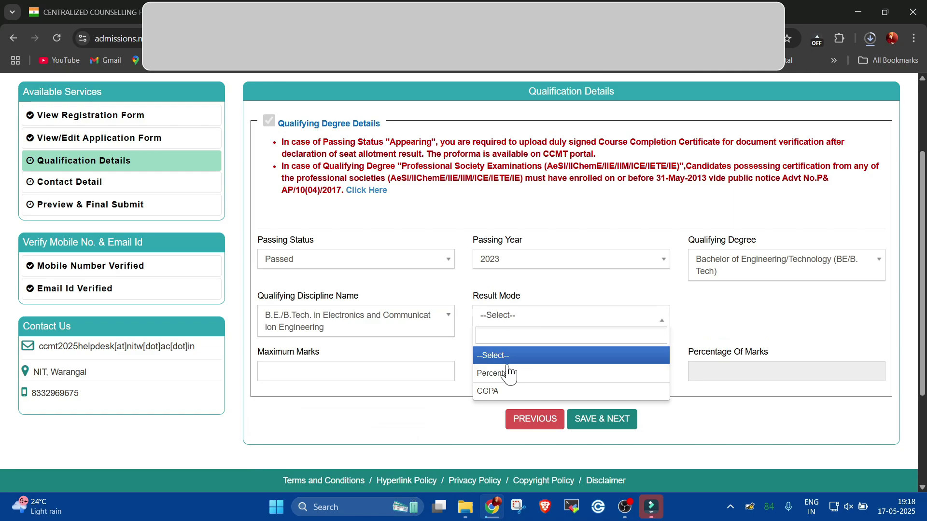
{"action": "left_click", "coordinate": [491, 392]}
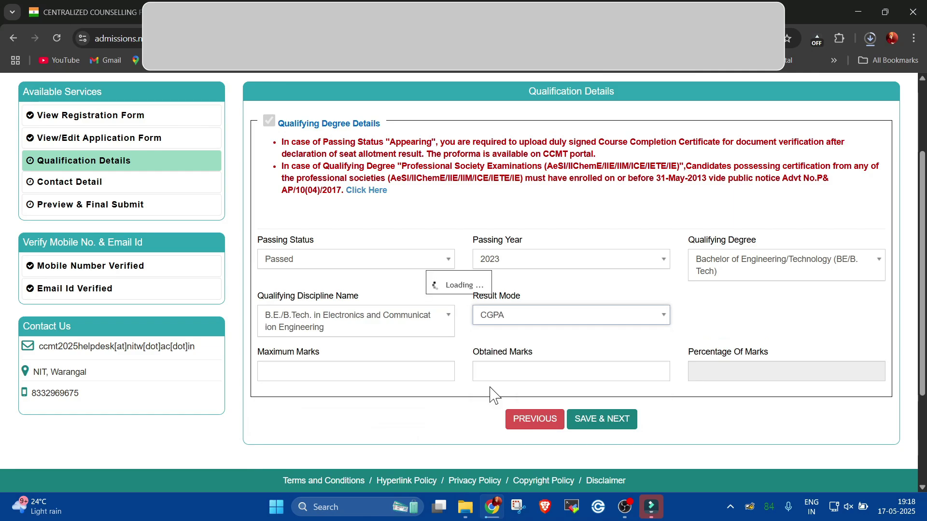
{"action": "left_click", "coordinate": [606, 421]}
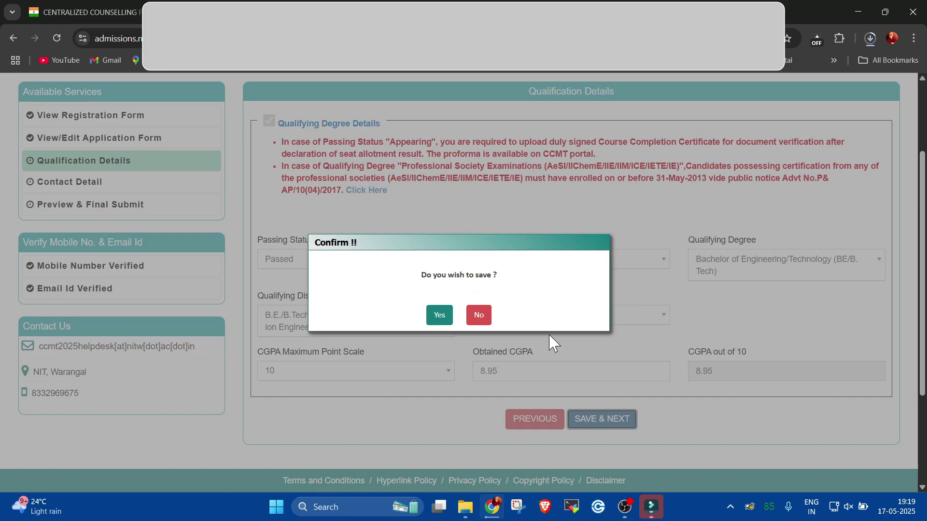
{"action": "left_click", "coordinate": [440, 317]}
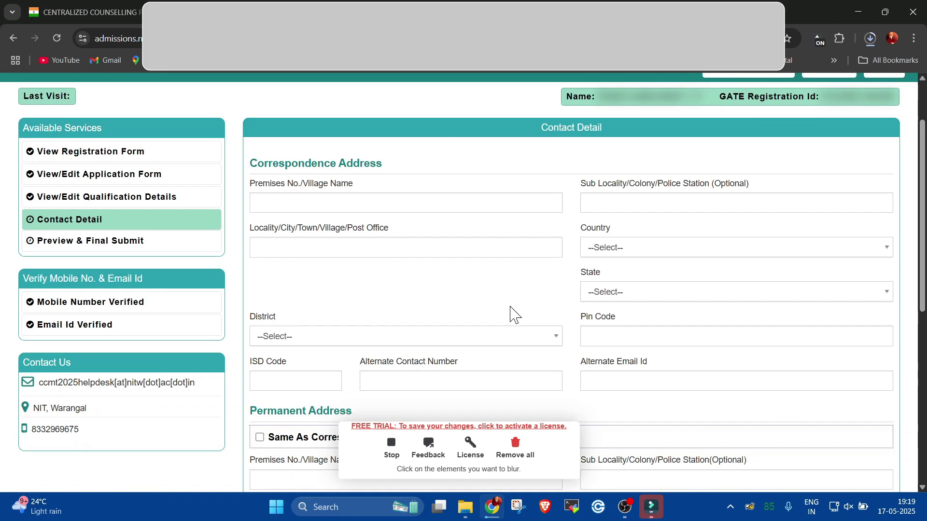
Step: Set Karnataka as the correspondence address state
{"action": "scroll", "coordinate": [511, 316], "scroll_direction": "down", "scroll_amount": 1}
{"action": "scroll", "coordinate": [511, 317], "scroll_direction": "up", "scroll_amount": 1}
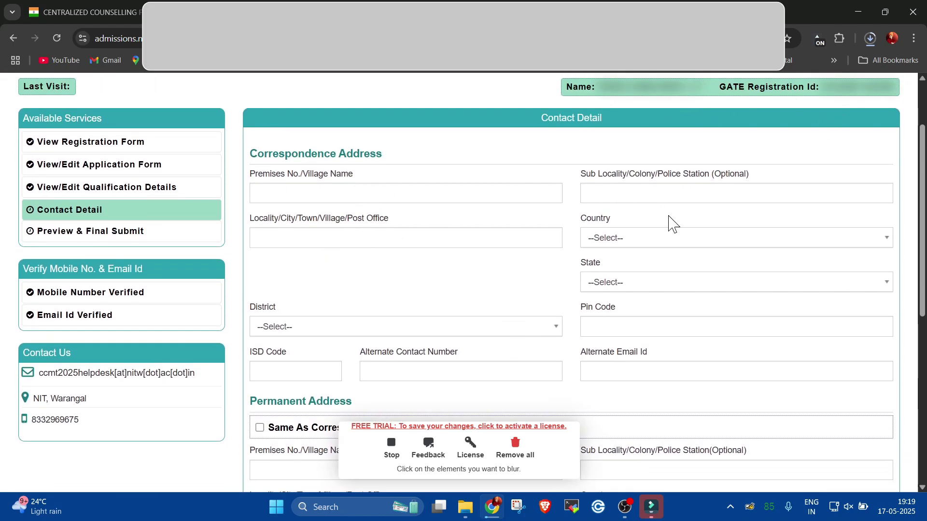
{"action": "scroll", "coordinate": [499, 293], "scroll_direction": "down", "scroll_amount": 2}
{"action": "scroll", "coordinate": [500, 343], "scroll_direction": "down", "scroll_amount": 3}
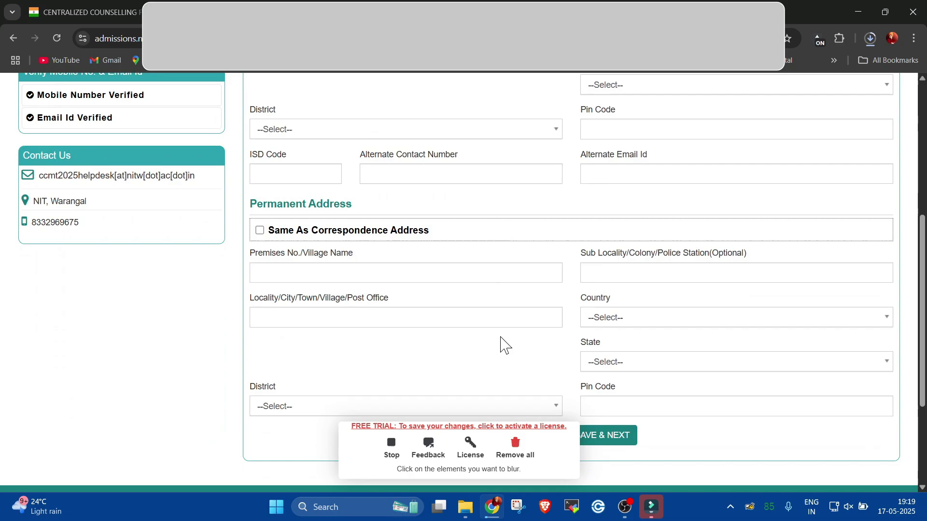
{"action": "scroll", "coordinate": [358, 241], "scroll_direction": "up", "scroll_amount": 5}
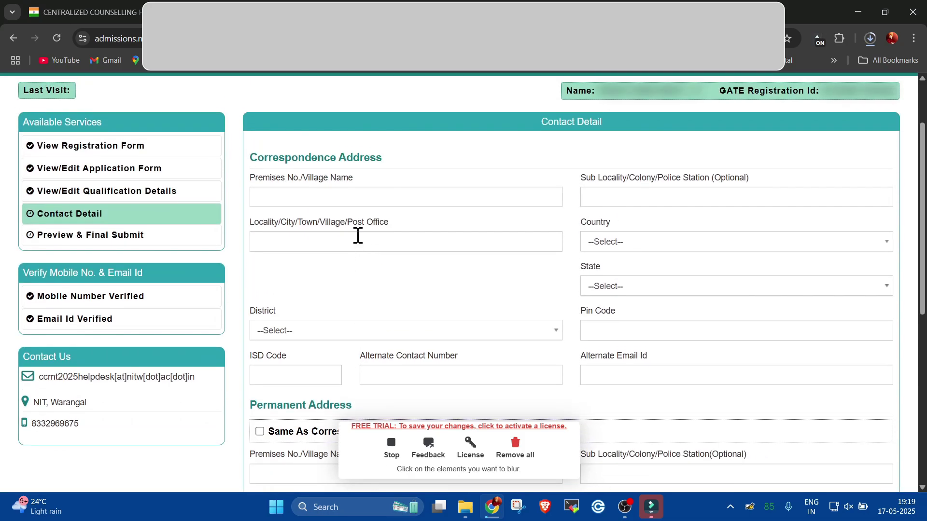
{"action": "left_click", "coordinate": [307, 197]}
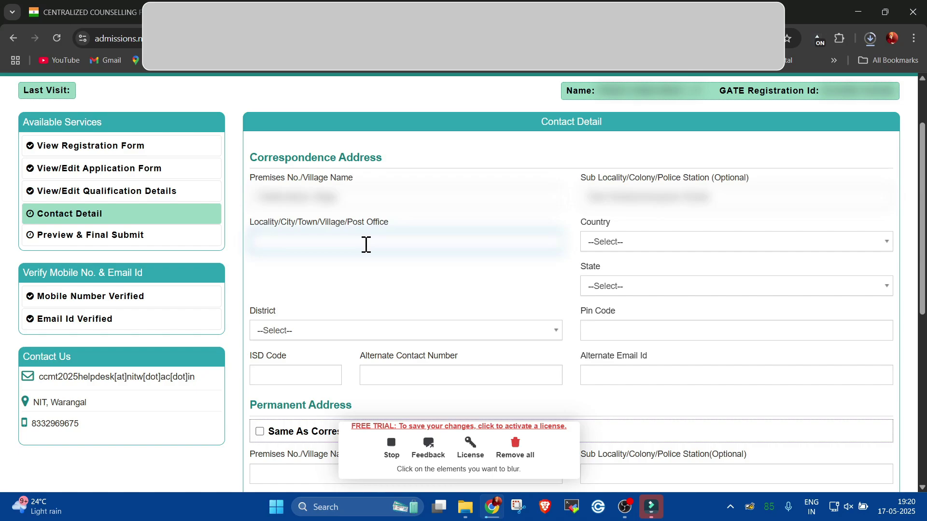
{"action": "scroll", "coordinate": [366, 245], "scroll_direction": "down", "scroll_amount": 3}
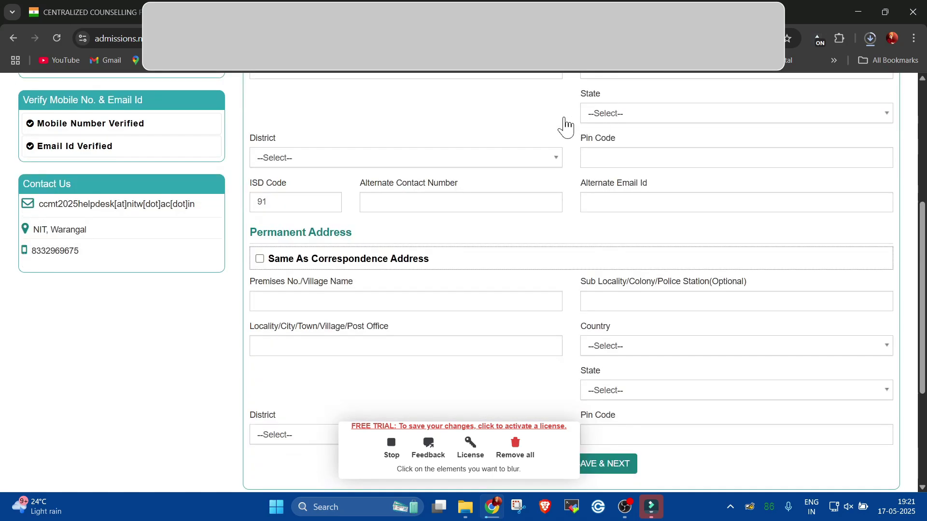
{"action": "left_click", "coordinate": [603, 127]}
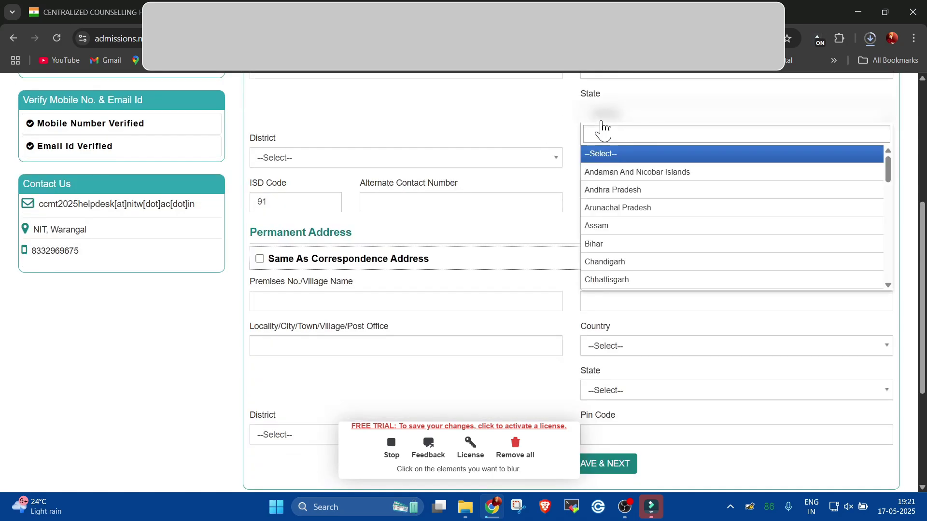
{"action": "type", "text": "k"}
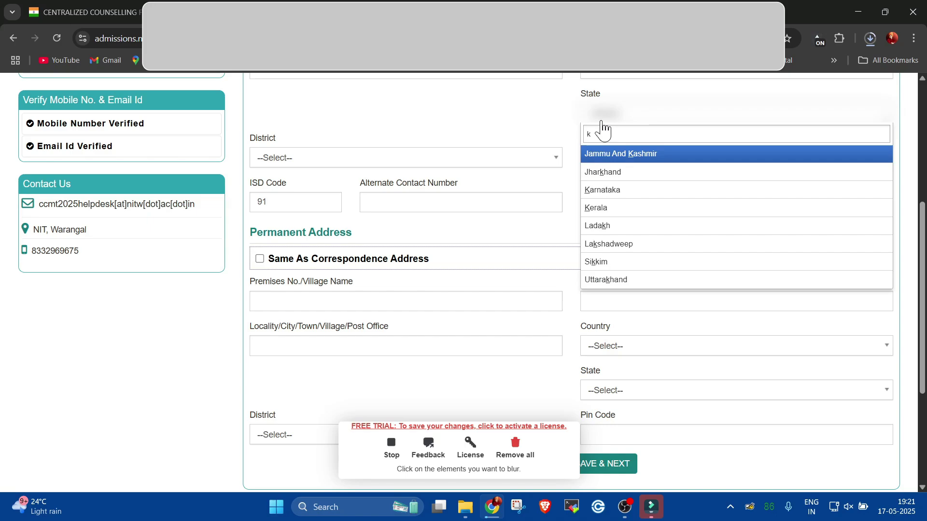
{"action": "left_click", "coordinate": [608, 193]}
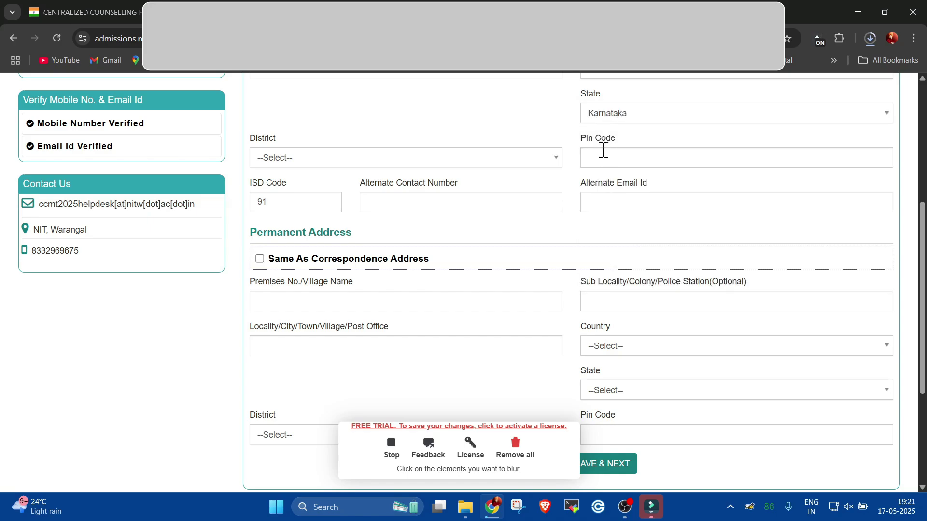
Step: Fill the pin code, district, alternate contact number and alternate email
{"action": "left_click", "coordinate": [597, 159]}
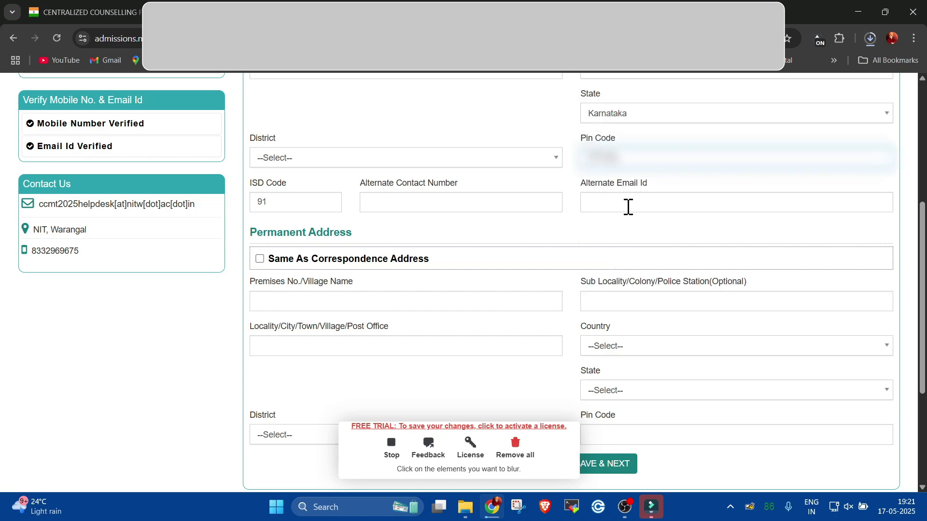
{"action": "left_click", "coordinate": [361, 164]}
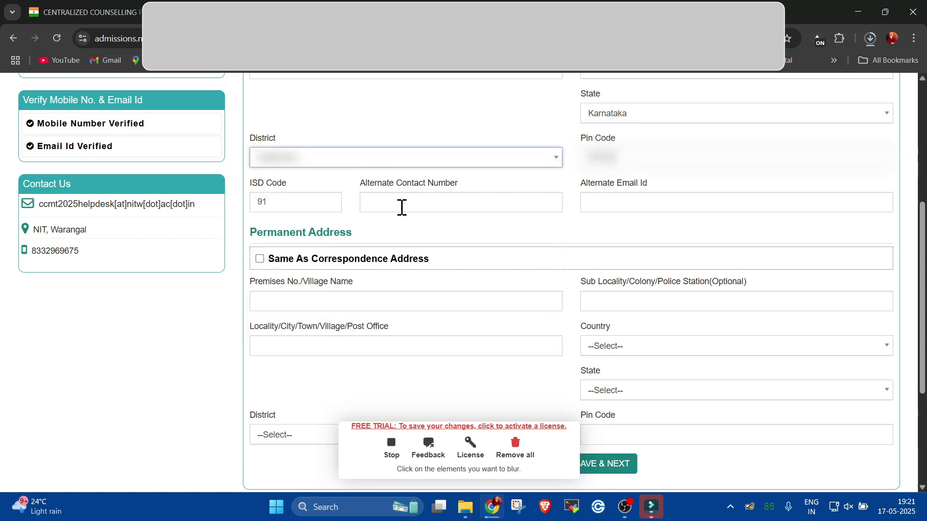
{"action": "left_click", "coordinate": [402, 208]}
{"action": "type", "text": "98"}
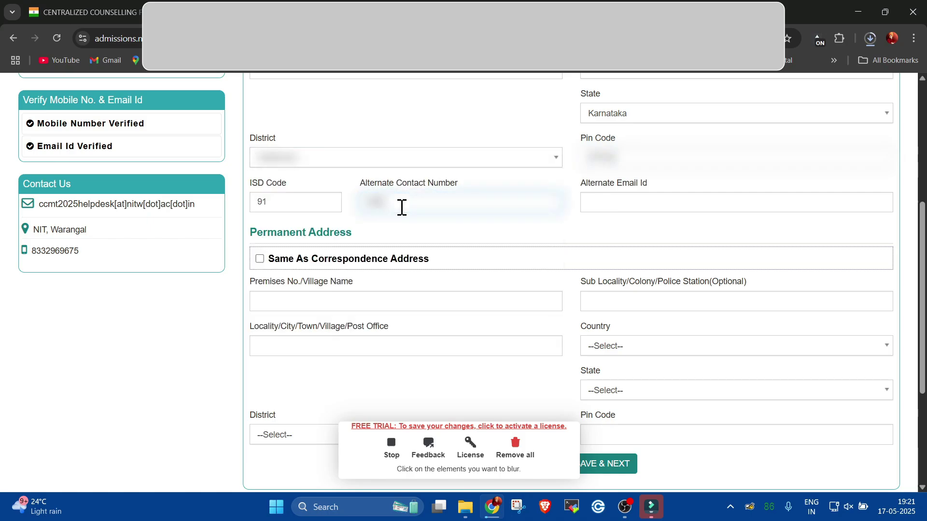
{"action": "type", "text": "76543"}
{"action": "left_click", "coordinate": [620, 201]}
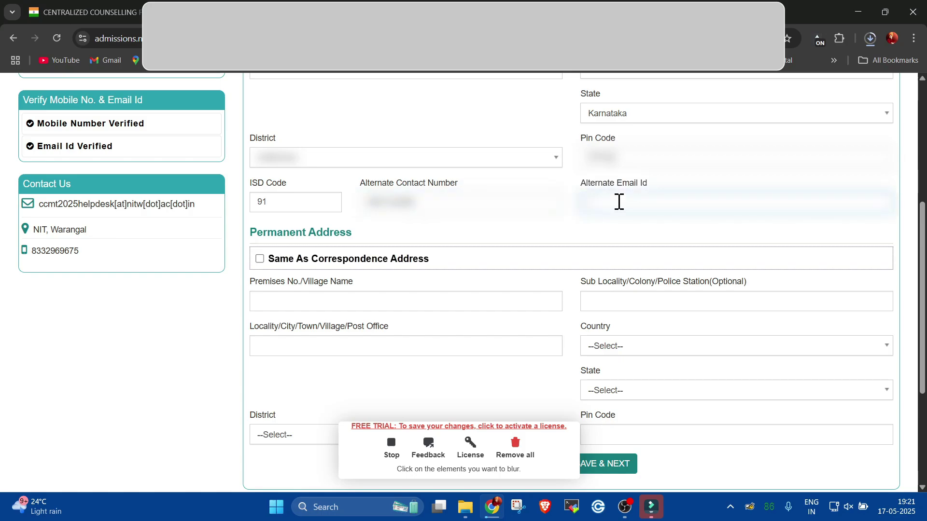
{"action": "type", "text": "a"}
{"action": "type", "text": "s"}
Step: Tick 'Same As Correspondence Address', turn off blurring, and save the contact details
{"action": "scroll", "coordinate": [620, 202], "scroll_direction": "down", "scroll_amount": 1}
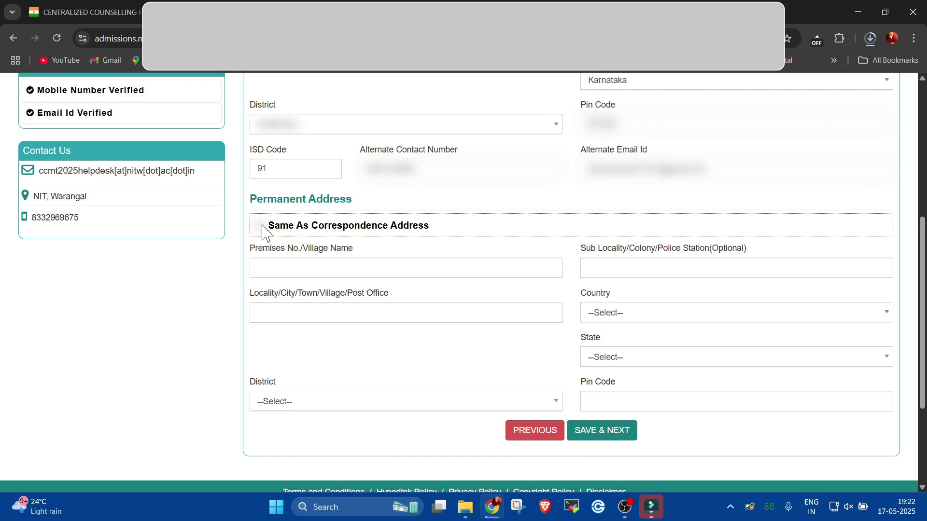
{"action": "left_click", "coordinate": [260, 225]}
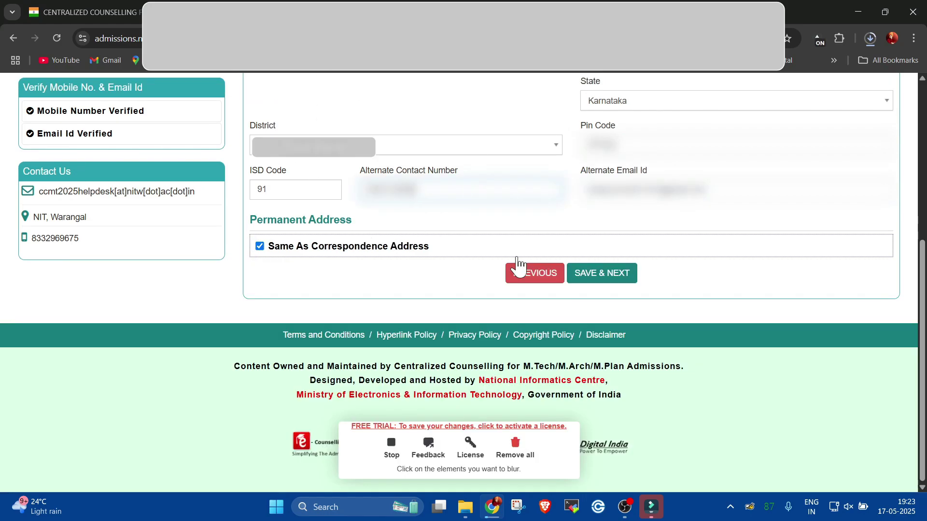
{"action": "left_click", "coordinate": [812, 45]}
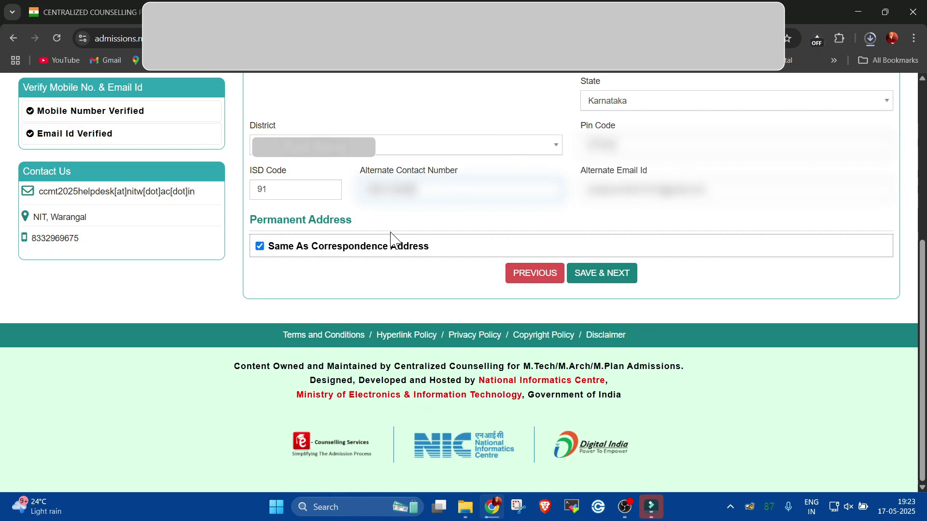
{"action": "left_click", "coordinate": [599, 279]}
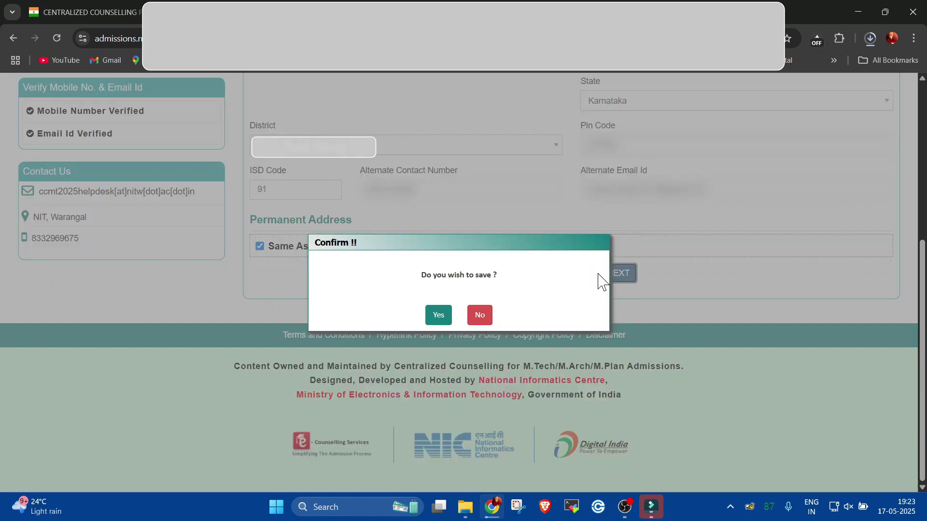
{"action": "left_click", "coordinate": [438, 315]}
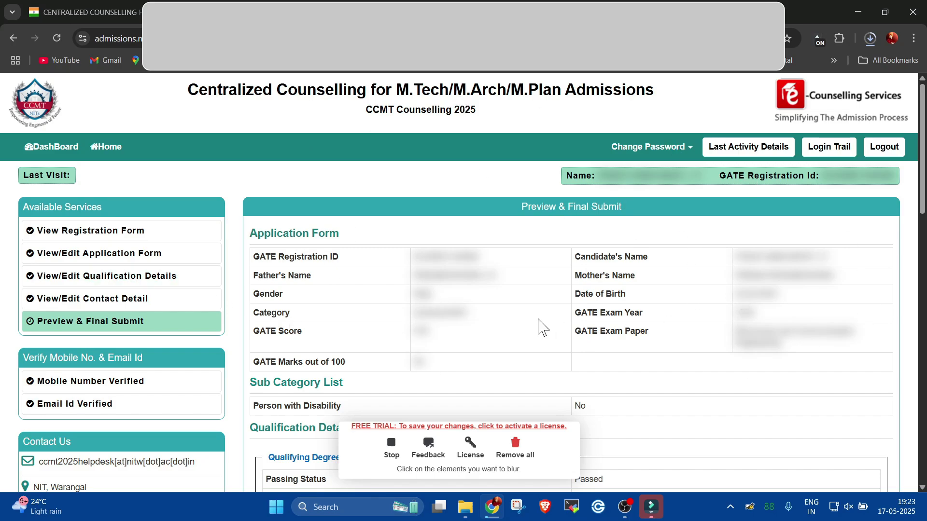
Step: Review the preview, tick the declaration, and confirm SAVE & FINAL SUBMIT
{"action": "scroll", "coordinate": [540, 326], "scroll_direction": "down", "scroll_amount": 2}
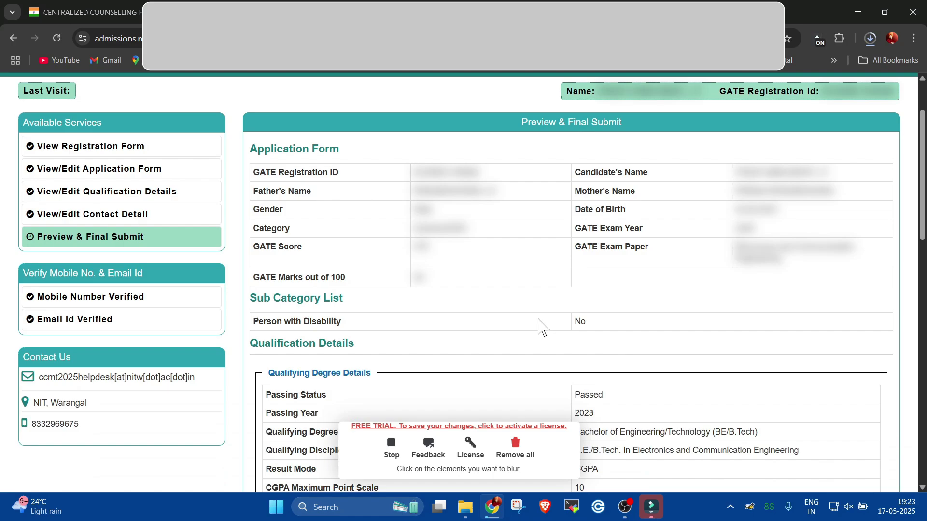
{"action": "scroll", "coordinate": [483, 326], "scroll_direction": "down", "scroll_amount": 2}
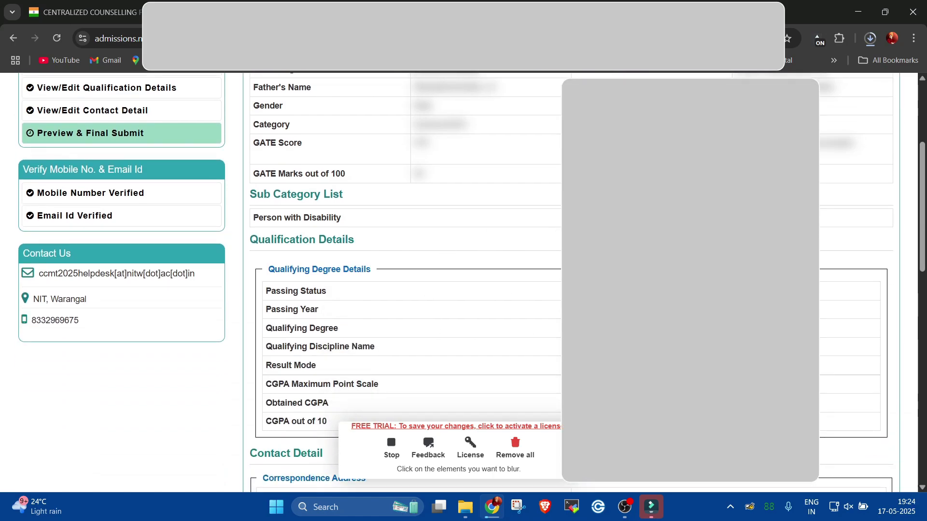
{"action": "scroll", "coordinate": [487, 372], "scroll_direction": "down", "scroll_amount": 2}
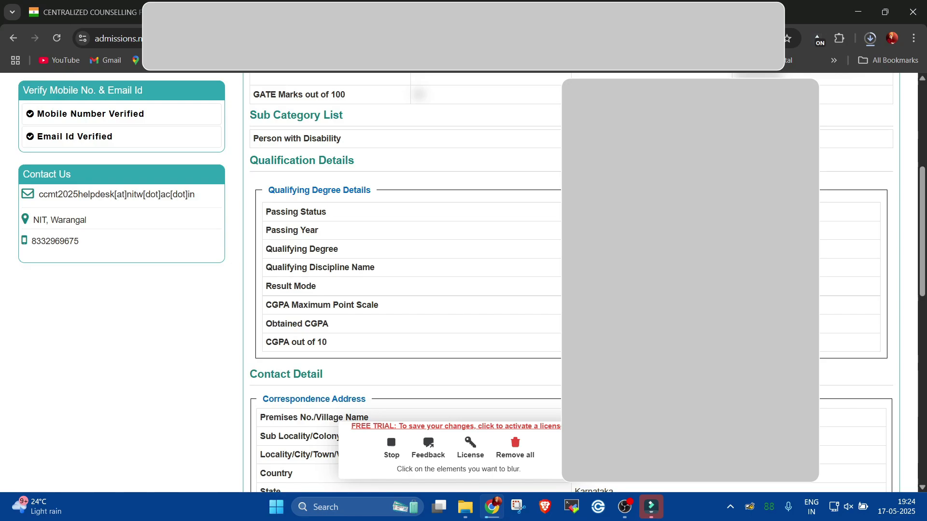
{"action": "scroll", "coordinate": [551, 312], "scroll_direction": "down", "scroll_amount": 2}
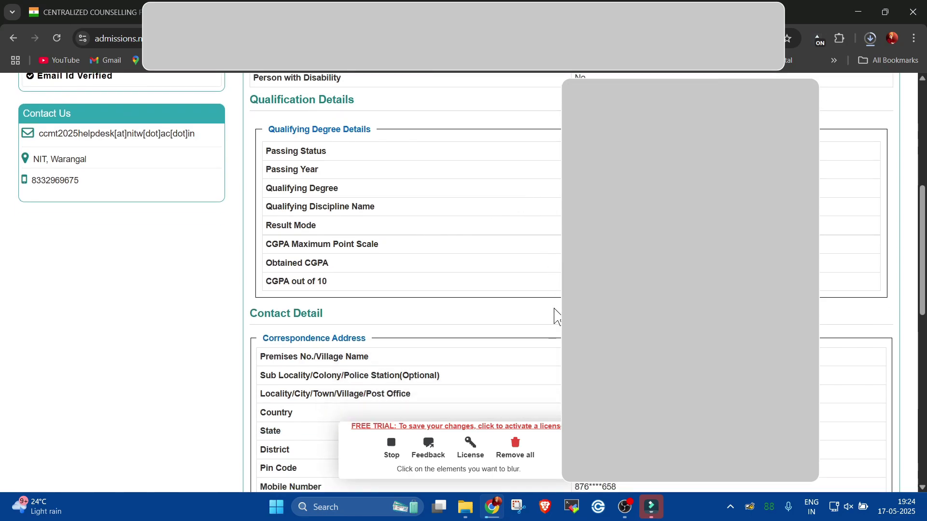
{"action": "scroll", "coordinate": [555, 316], "scroll_direction": "down", "scroll_amount": 2}
{"action": "scroll", "coordinate": [530, 205], "scroll_direction": "down", "scroll_amount": 6}
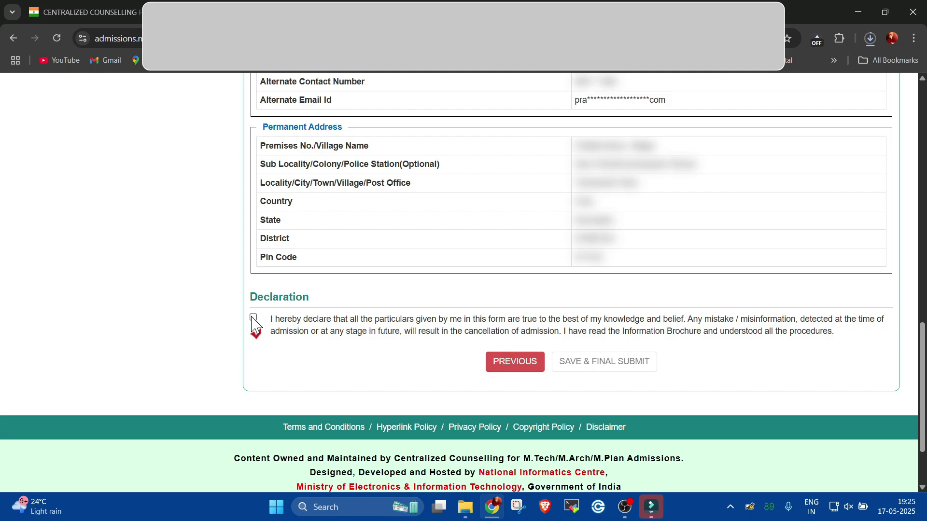
{"action": "left_click", "coordinate": [253, 318]}
{"action": "left_click", "coordinate": [605, 362]}
{"action": "left_click", "coordinate": [439, 327]}
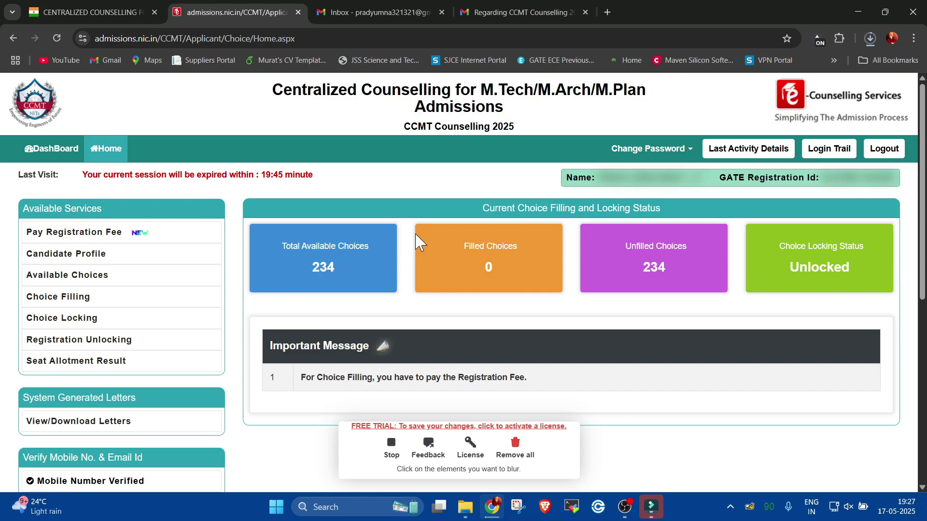
{"action": "left_click", "coordinate": [816, 39]}
{"action": "scroll", "coordinate": [442, 333], "scroll_direction": "down", "scroll_amount": 1}
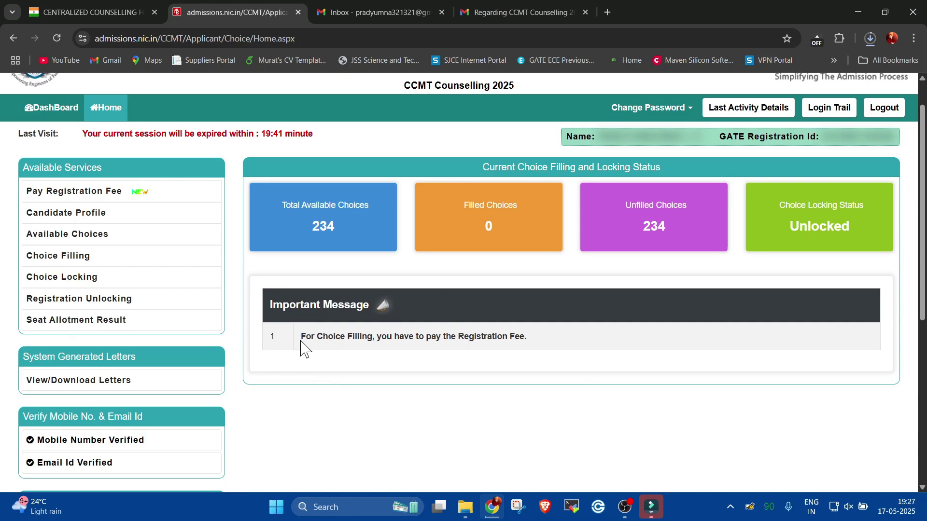
{"action": "scroll", "coordinate": [414, 331], "scroll_direction": "up", "scroll_amount": 1}
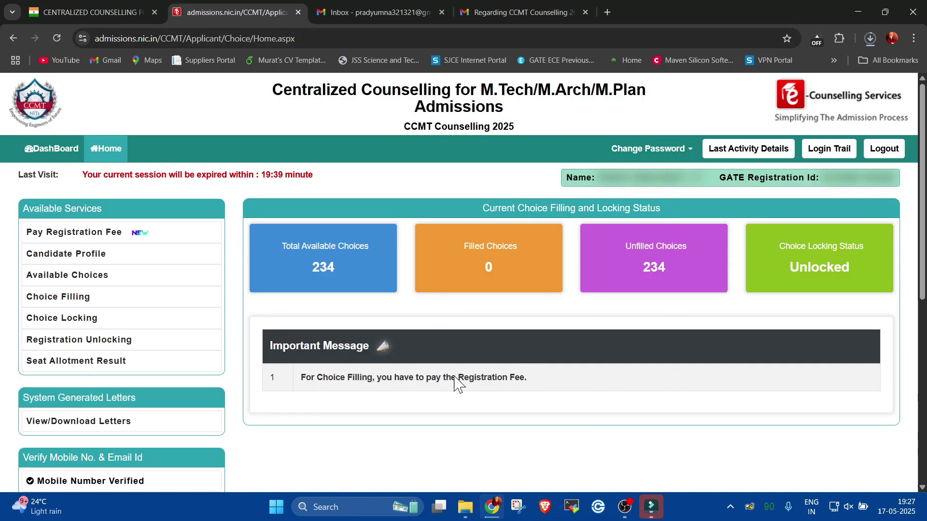